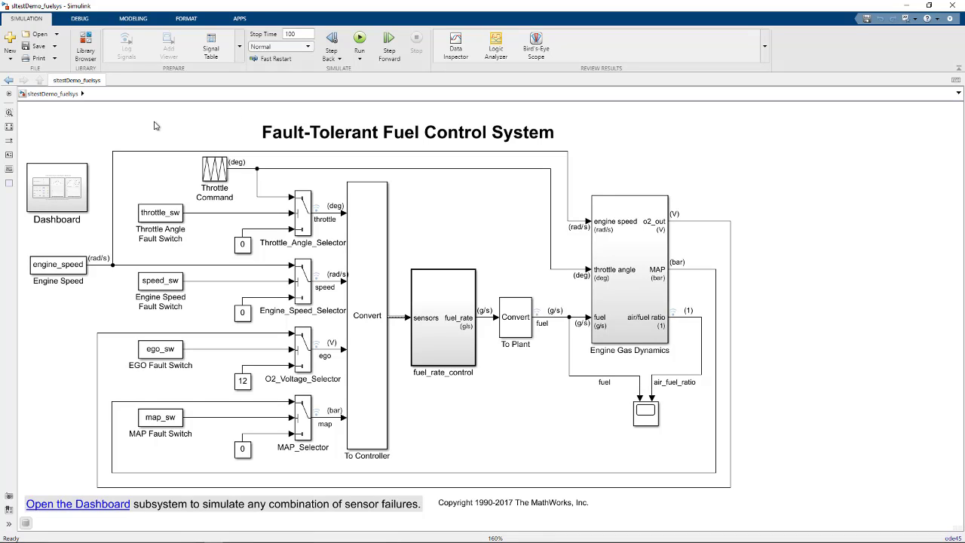
# Open Simulink Test Manager from the Apps gallery and run the FuelSystem Baseline Test, which shows one failure.
pyautogui.click(239, 20)
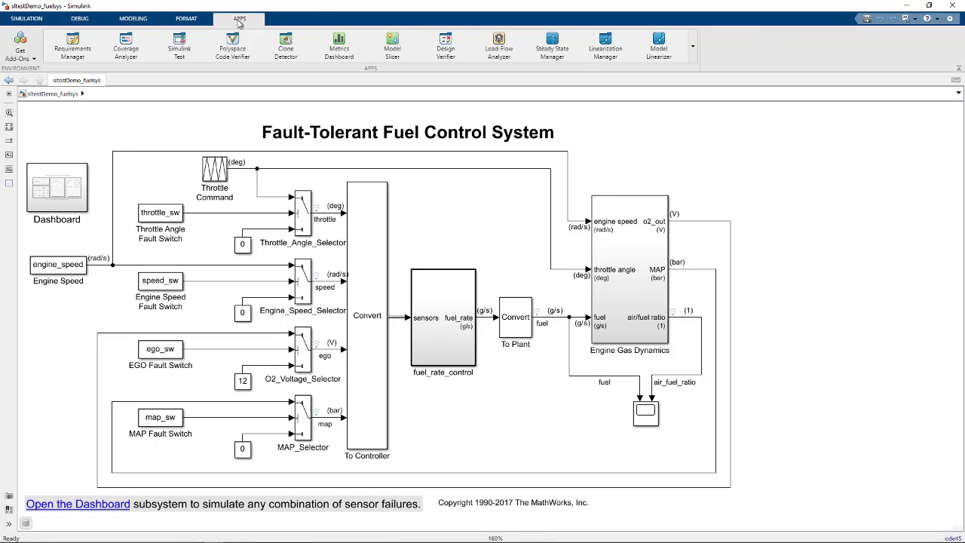
pyautogui.click(179, 43)
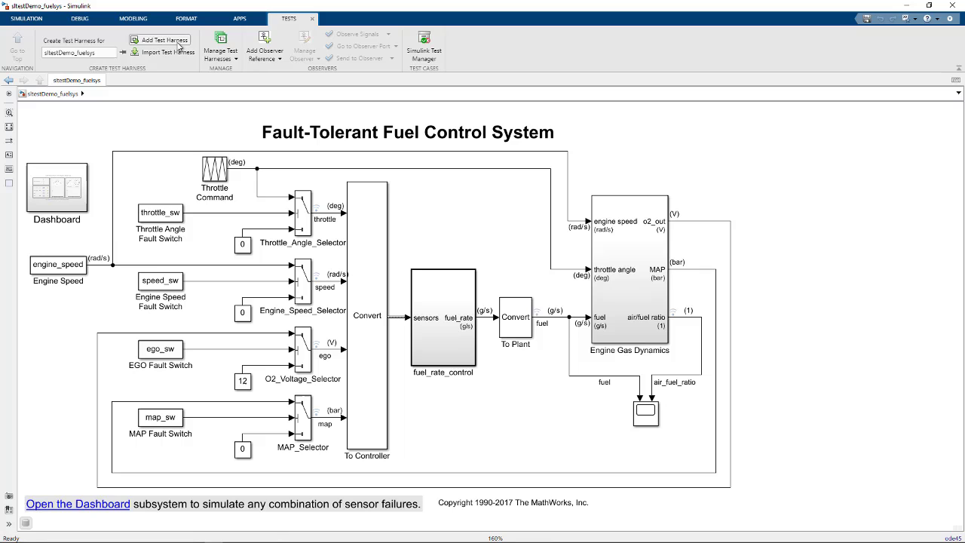
pyautogui.click(424, 47)
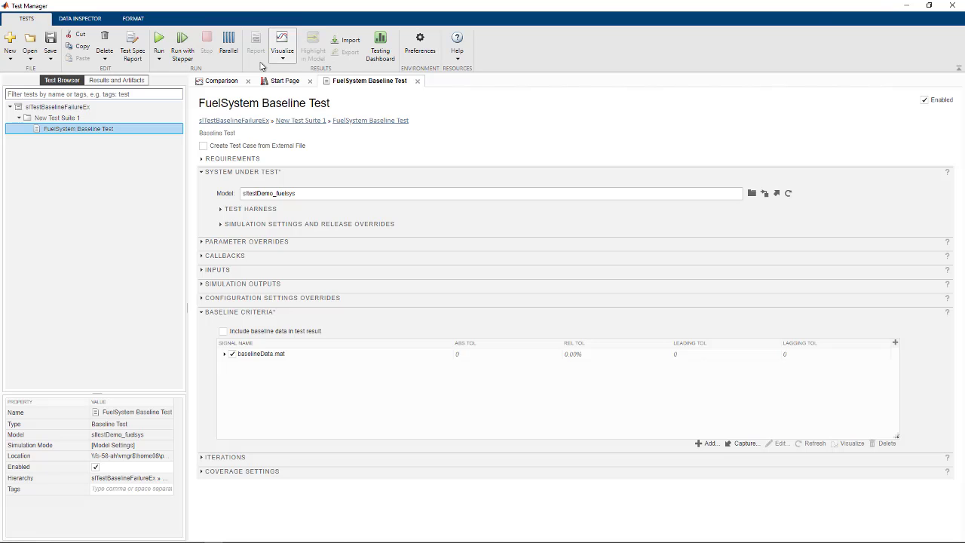
pyautogui.click(158, 39)
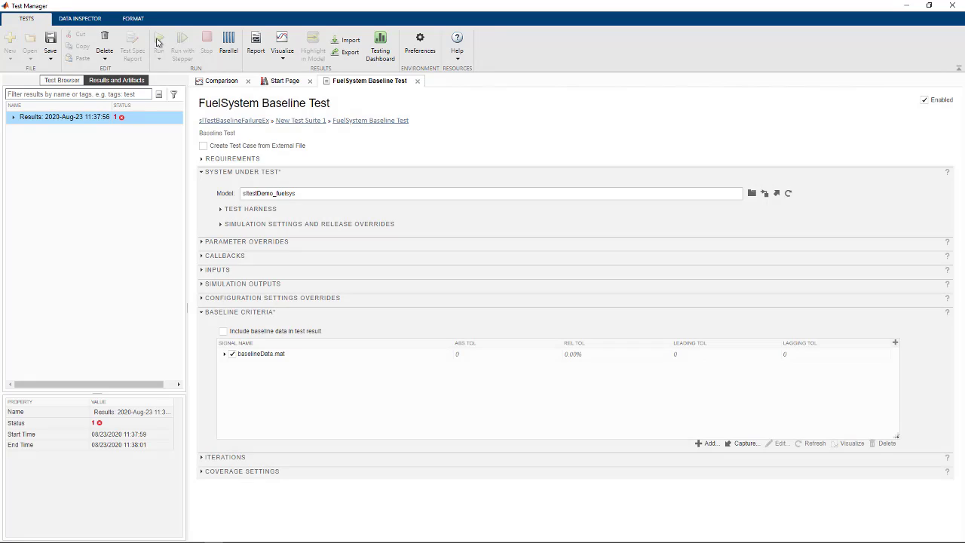
# Expand the latest result down to Baseline Criteria Result and plot the failing fuel signal against its baseline.
pyautogui.click(13, 117)
pyautogui.click(23, 132)
pyautogui.click(21, 129)
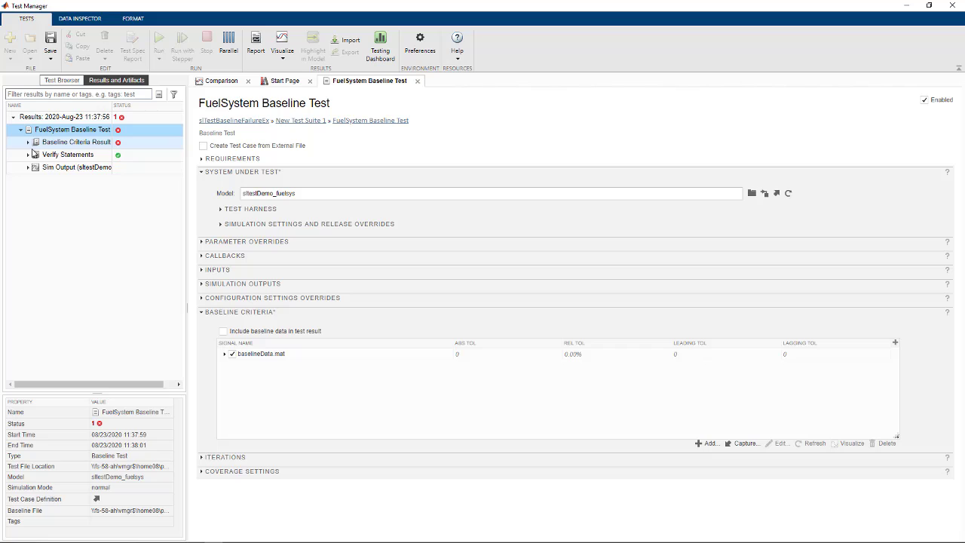
pyautogui.click(28, 143)
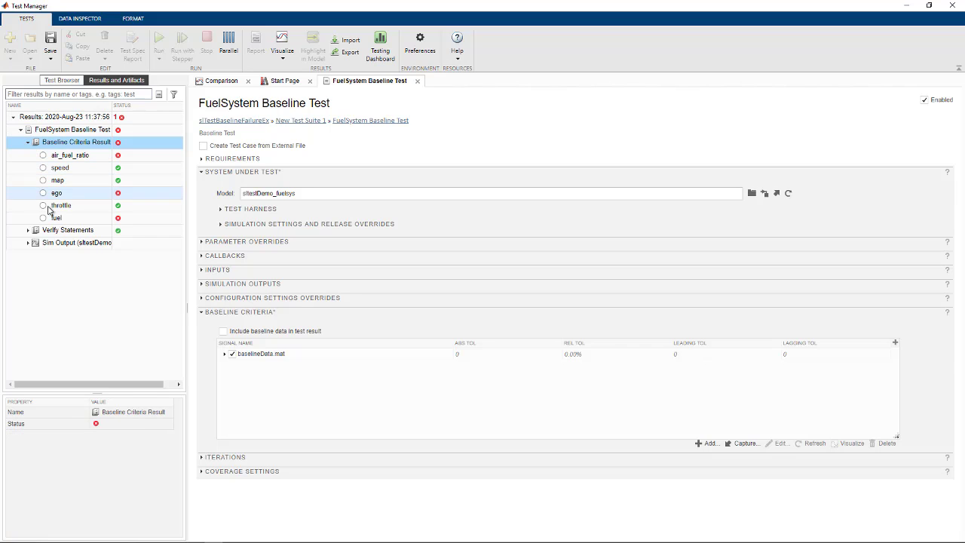
pyautogui.click(43, 218)
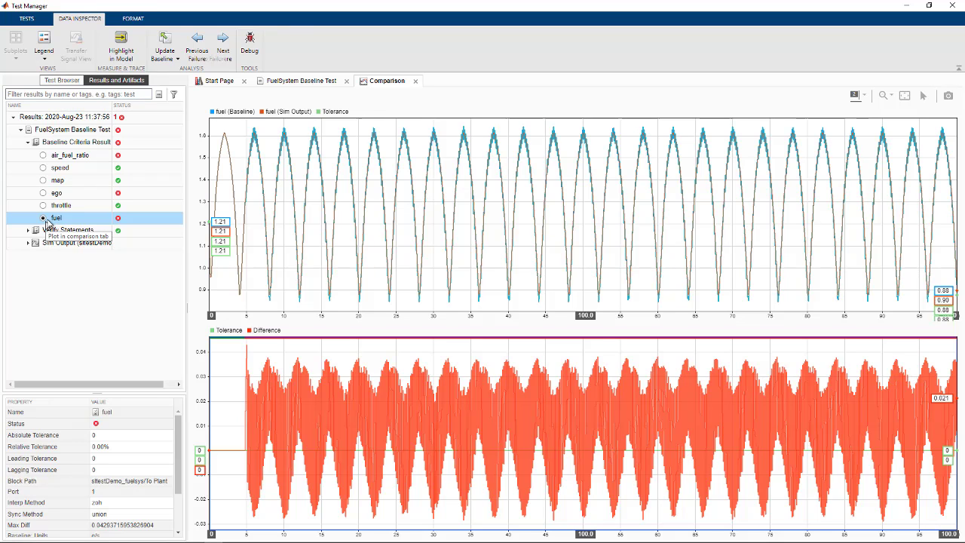
# Start a debug session from the Data Inspector tab with fuel as the signal to debug.
pyautogui.click(250, 44)
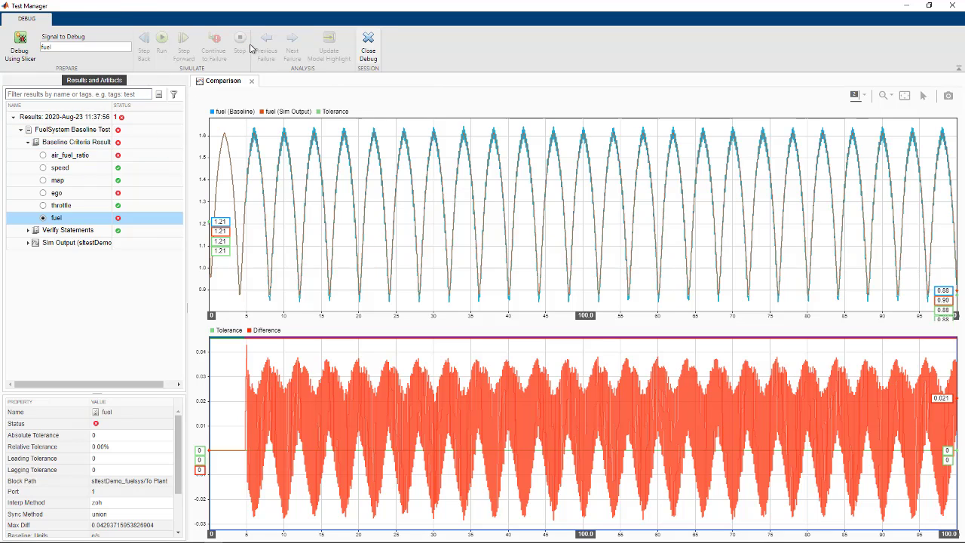
# Debug fuel using the Model Slicer and fit the sliced fuel model in the window.
pyautogui.click(20, 45)
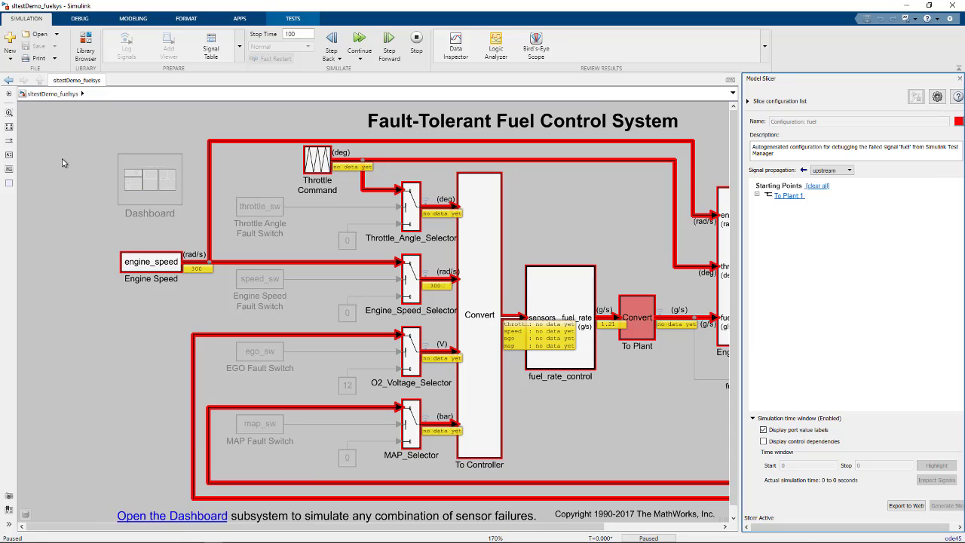
pyautogui.press('space')
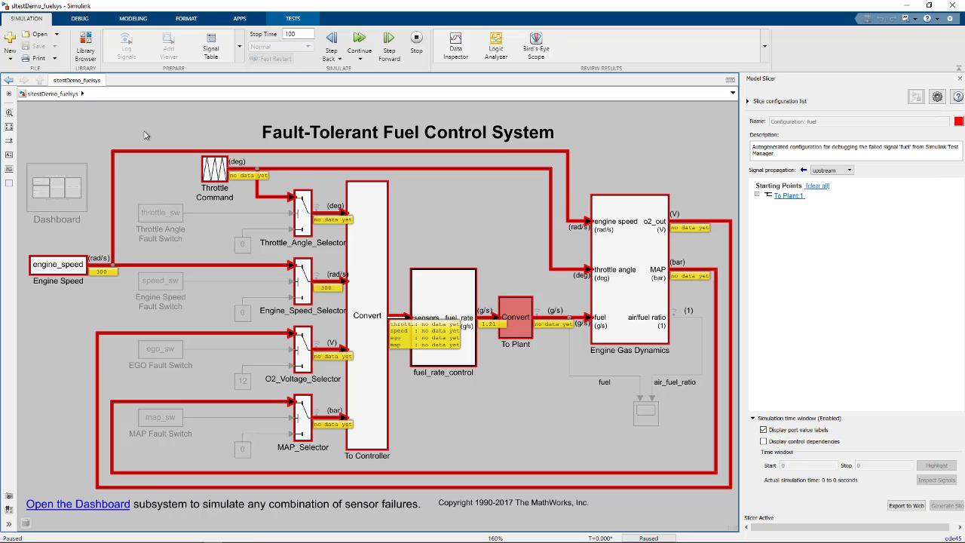
# Step the sliced simulation forward six times to 0.04 s, back twice to 0.02 s, then return to Test Manager.
pyautogui.click(390, 43)
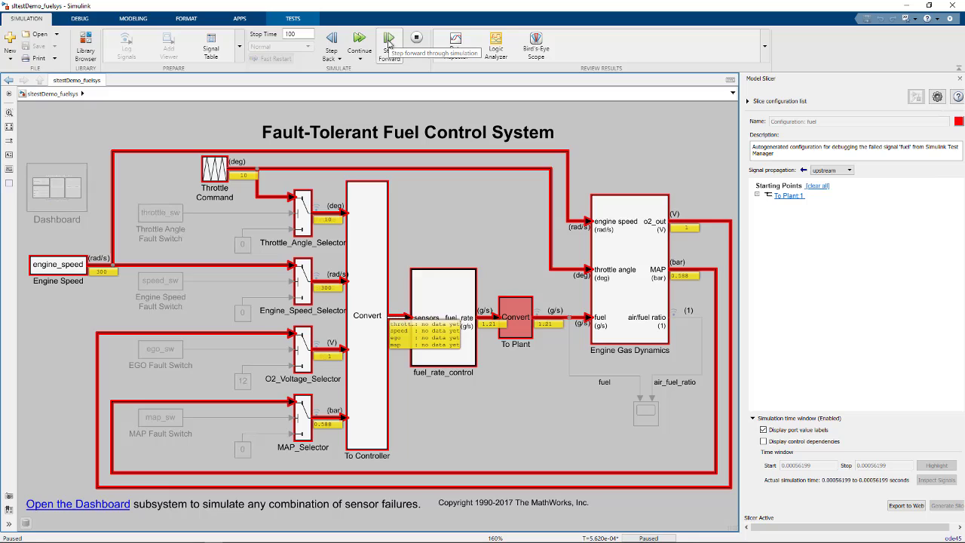
pyautogui.click(390, 43)
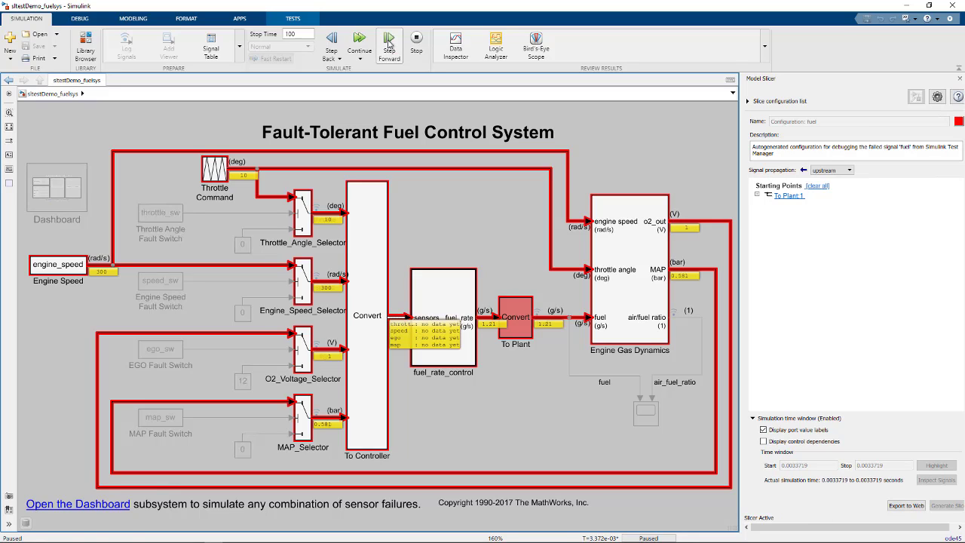
pyautogui.click(389, 42)
pyautogui.click(389, 43)
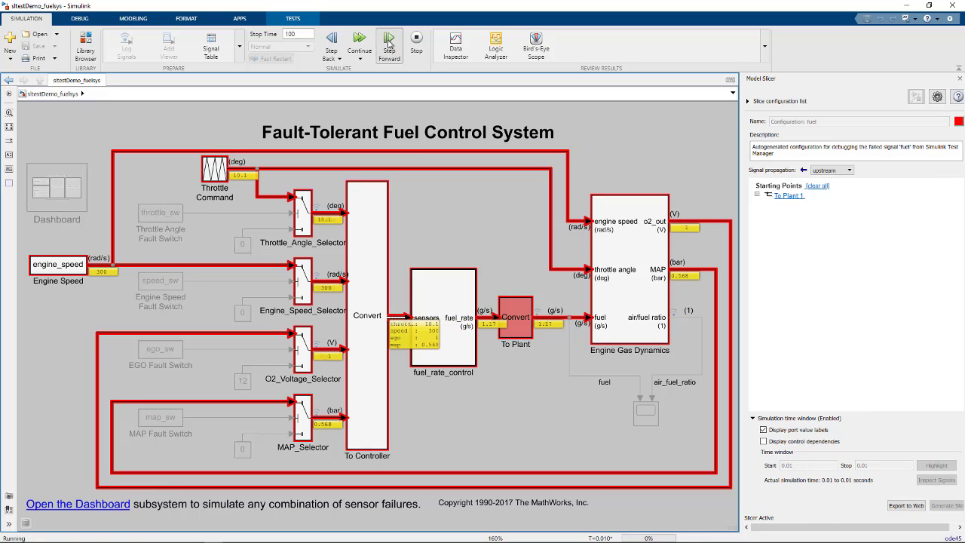
pyautogui.click(389, 43)
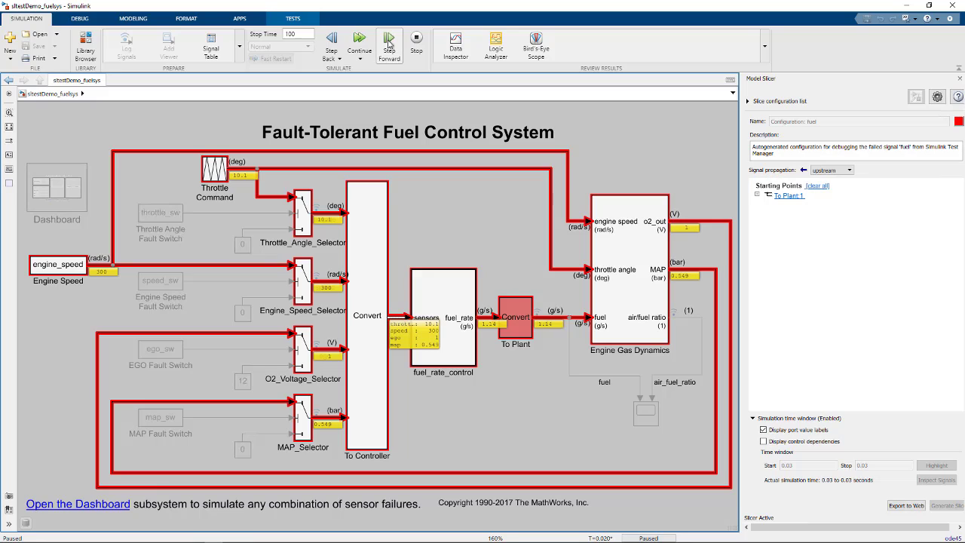
pyautogui.click(390, 43)
pyautogui.click(332, 39)
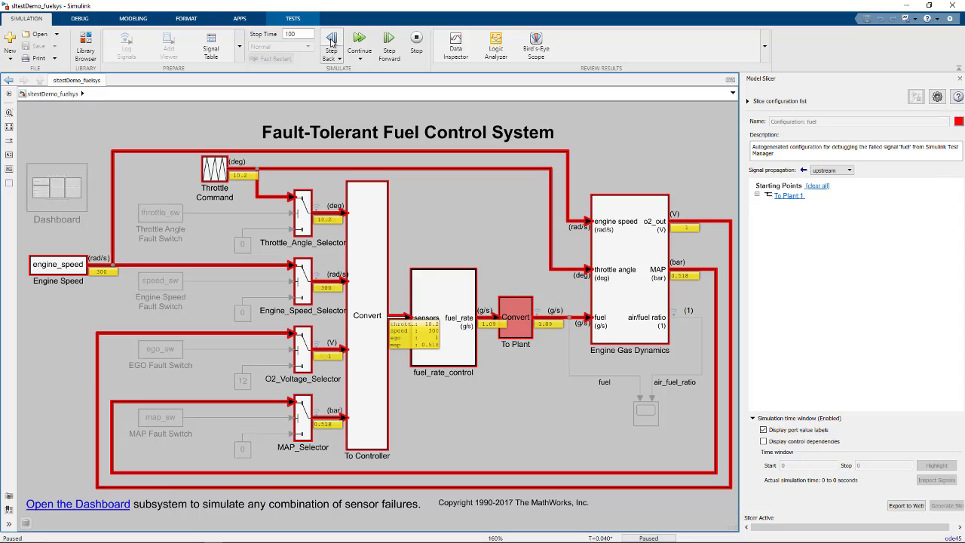
pyautogui.click(332, 42)
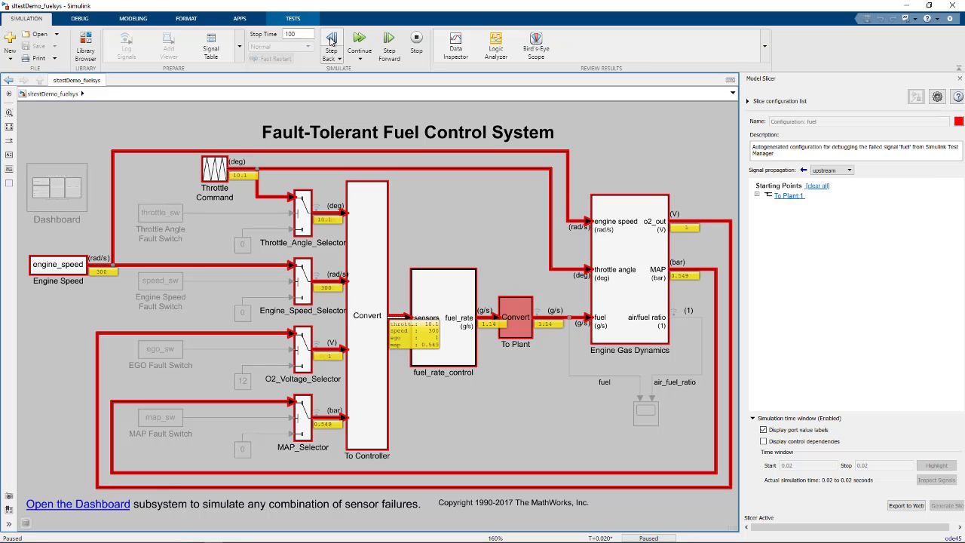
pyautogui.hotkey('alt', 'Tab')
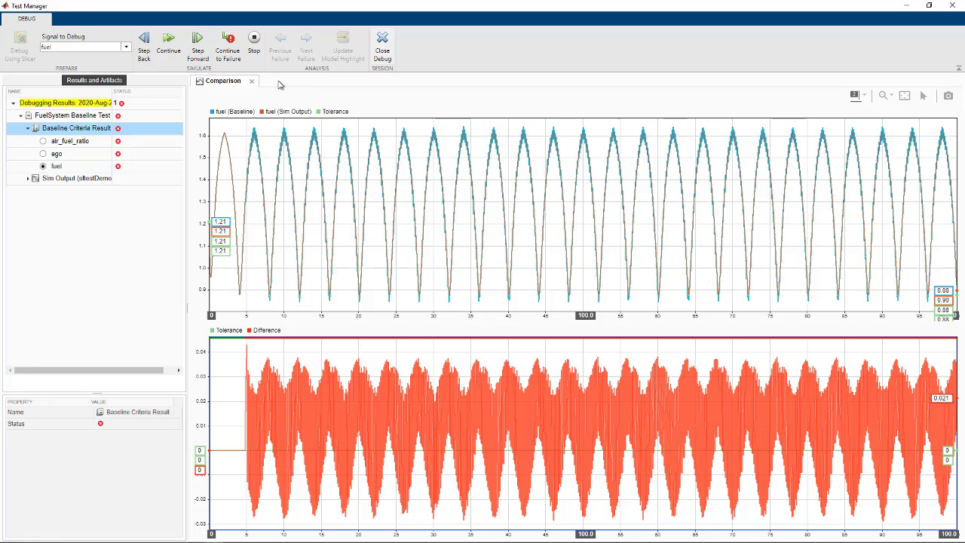
# Continue the debug run to the failure at 4.81 s and bring up the sliced fuel model.
pyautogui.click(229, 49)
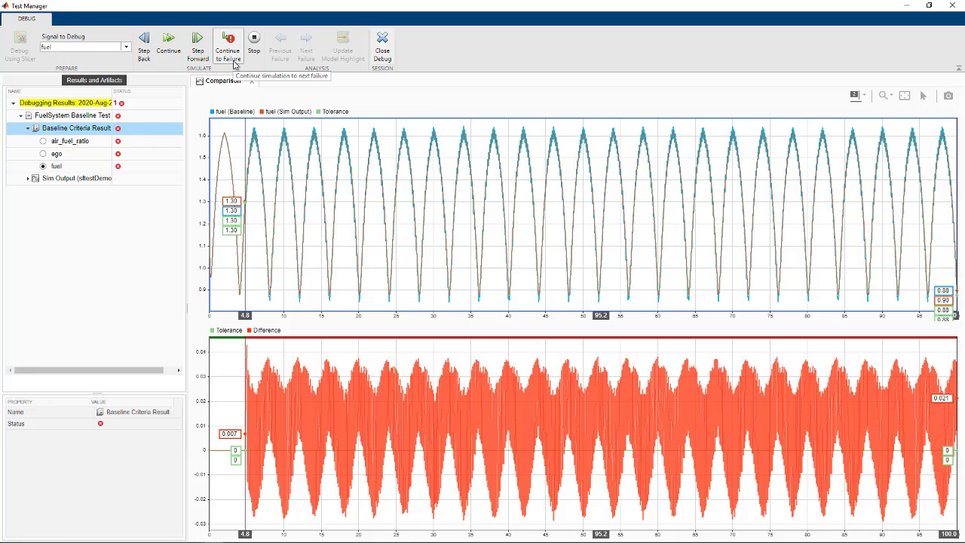
pyautogui.hotkey('alt', 'Tab')
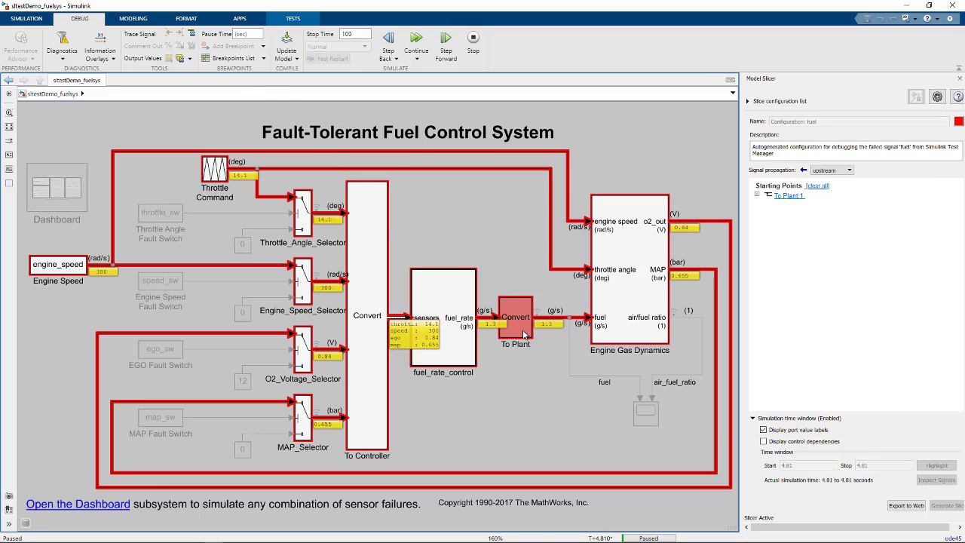
# Look inside To Plant, then go back to the top level and open fuel_rate_control at T=4.81 s.
pyautogui.doubleClick(520, 324)
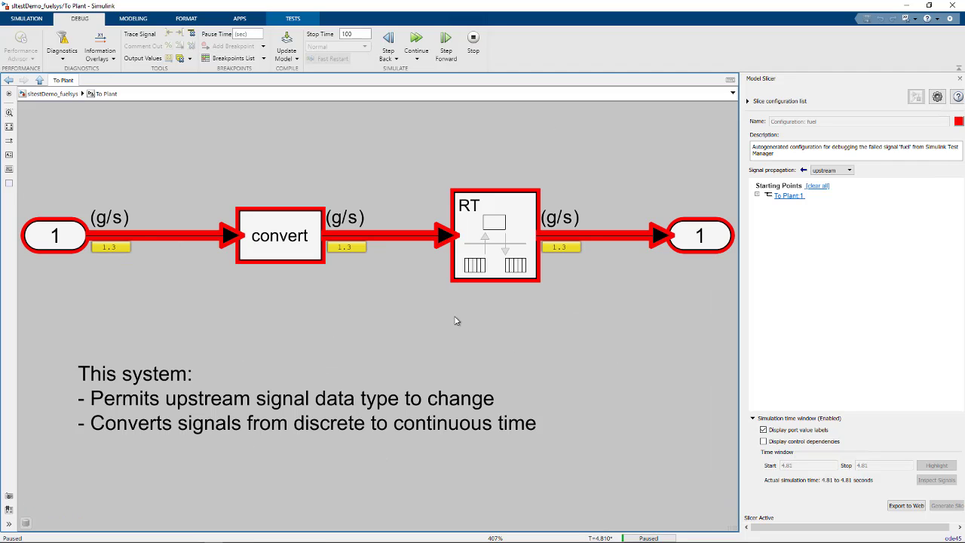
pyautogui.click(53, 94)
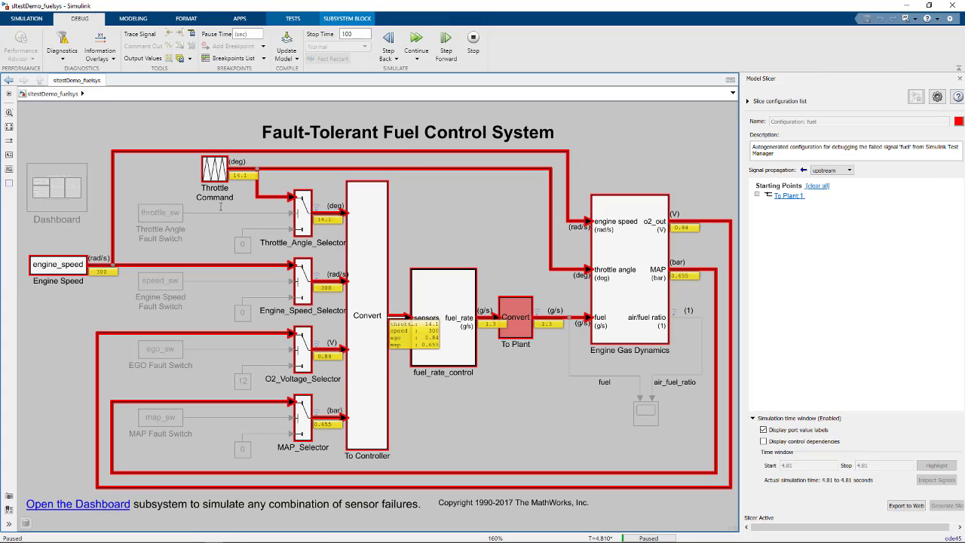
pyautogui.doubleClick(437, 307)
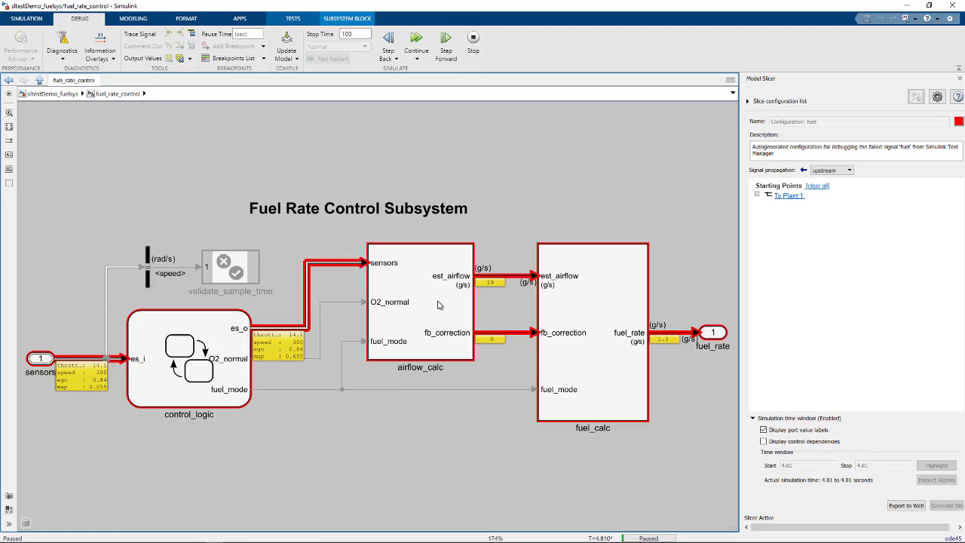
# Open airflow_calc, fit it to view, and enable Display control dependencies to expose the sld_FuelModes.RICH comparison.
pyautogui.doubleClick(440, 305)
pyautogui.press('space')
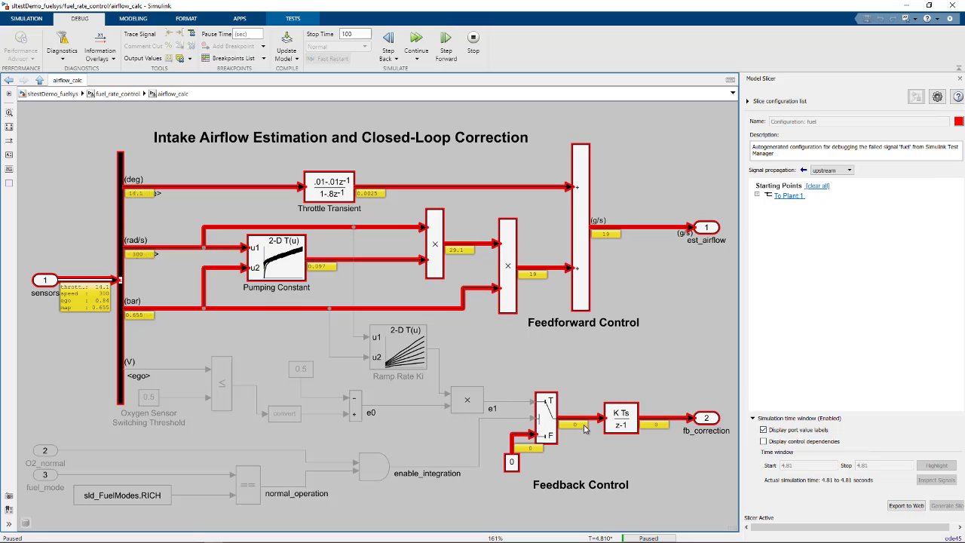
pyautogui.click(764, 443)
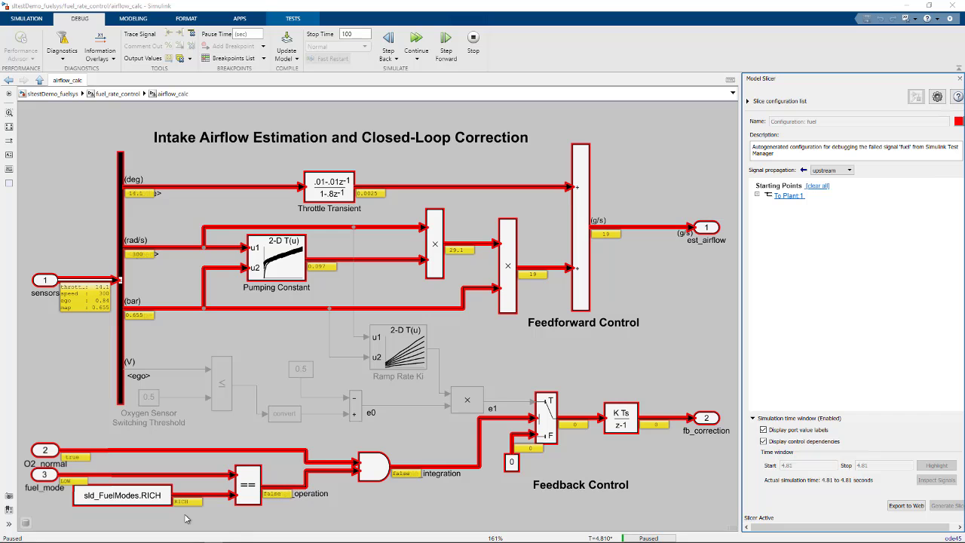
# End the debug session and change the enumerated constant from sld_FuelModes.RICH to sld_FuelModes.LOW.
pyautogui.hotkey('alt', 'Tab')
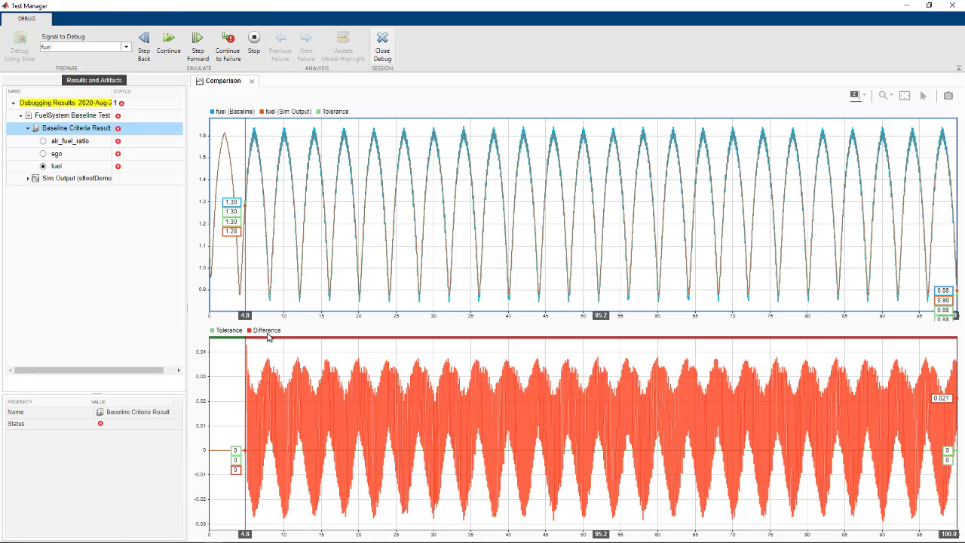
pyautogui.click(386, 54)
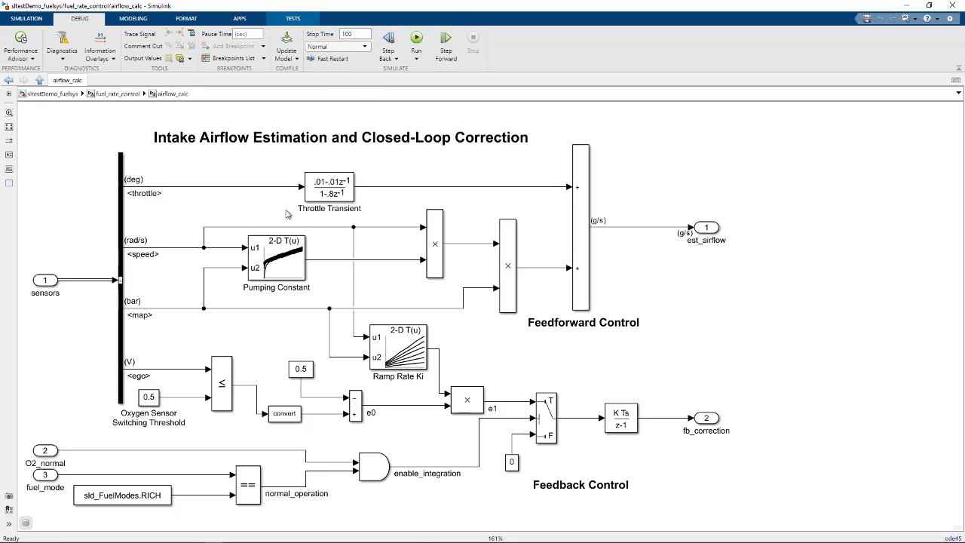
pyautogui.doubleClick(149, 504)
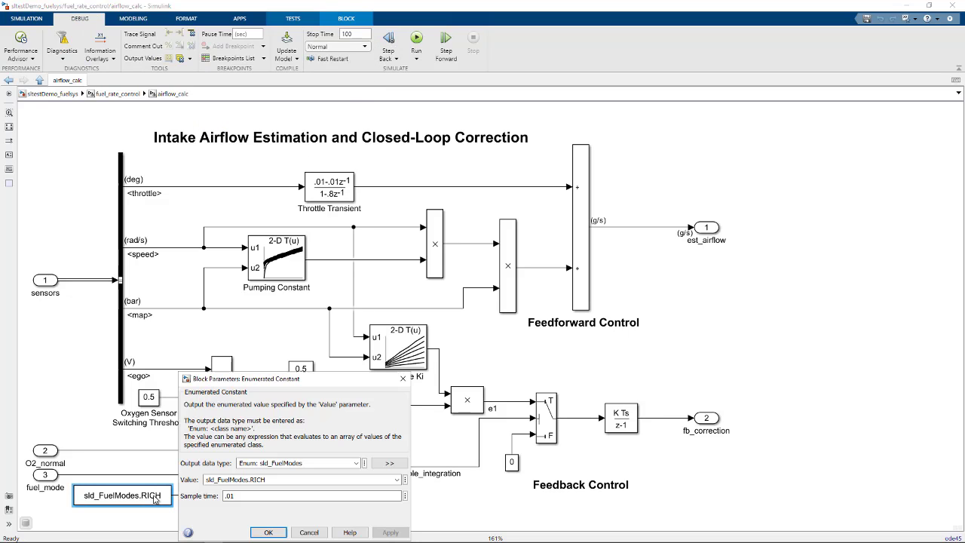
pyautogui.tripleClick(275, 483)
pyautogui.click(397, 479)
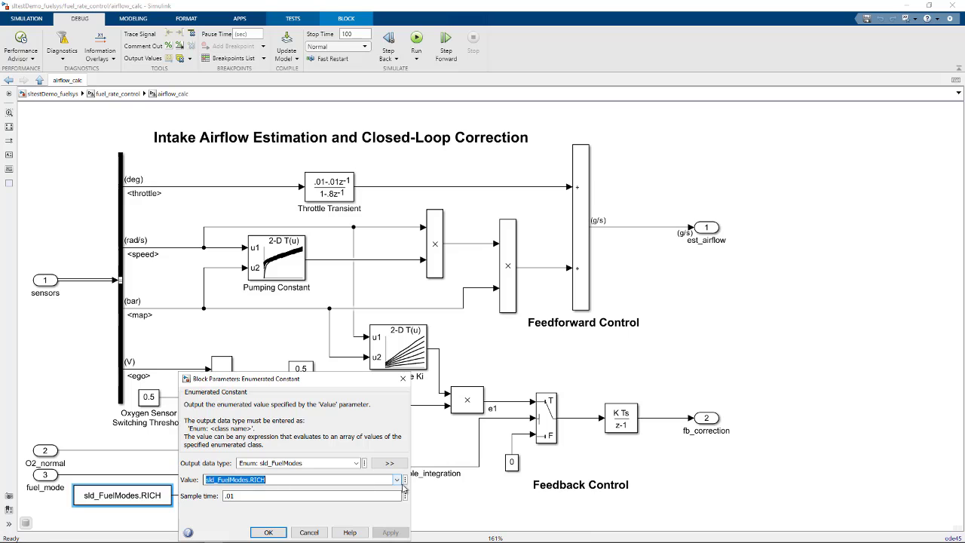
pyautogui.click(249, 497)
pyautogui.click(268, 532)
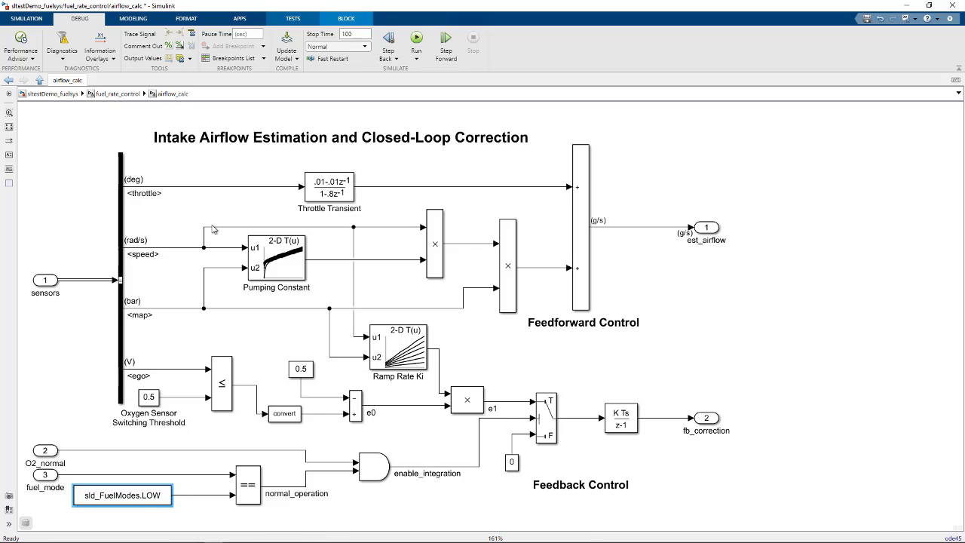
# Rerun the FuelSystem Baseline Test in Test Manager, now passing with no failures.
pyautogui.click(292, 18)
pyautogui.click(425, 46)
pyautogui.click(159, 39)
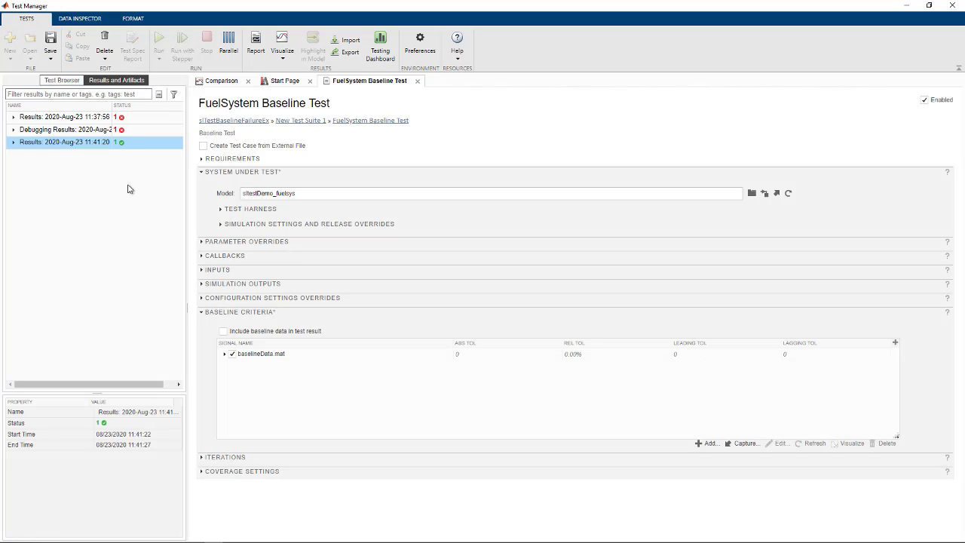
# Expand the 11:41:20 result down to Baseline Criteria Result, showing all six signals including fuel passing.
pyautogui.click(13, 143)
pyautogui.click(21, 155)
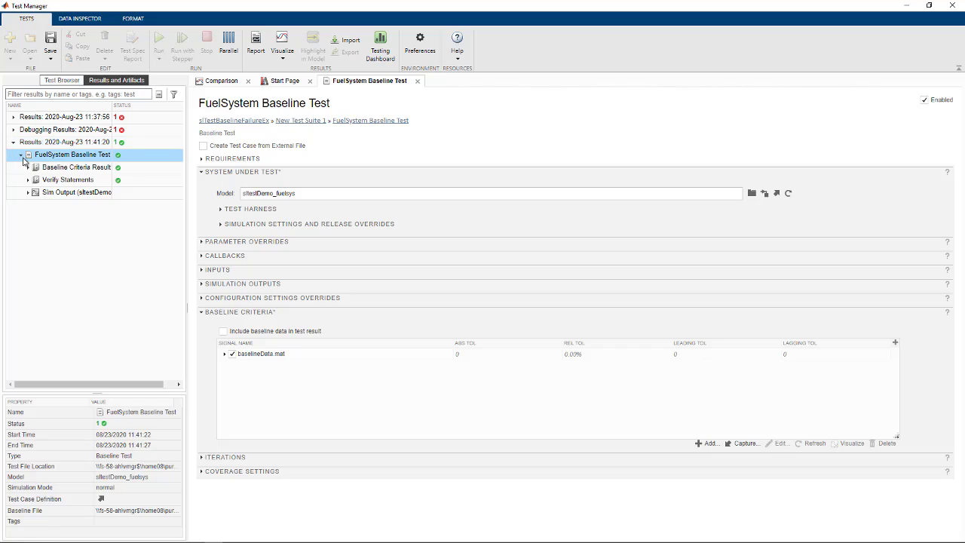
pyautogui.click(29, 168)
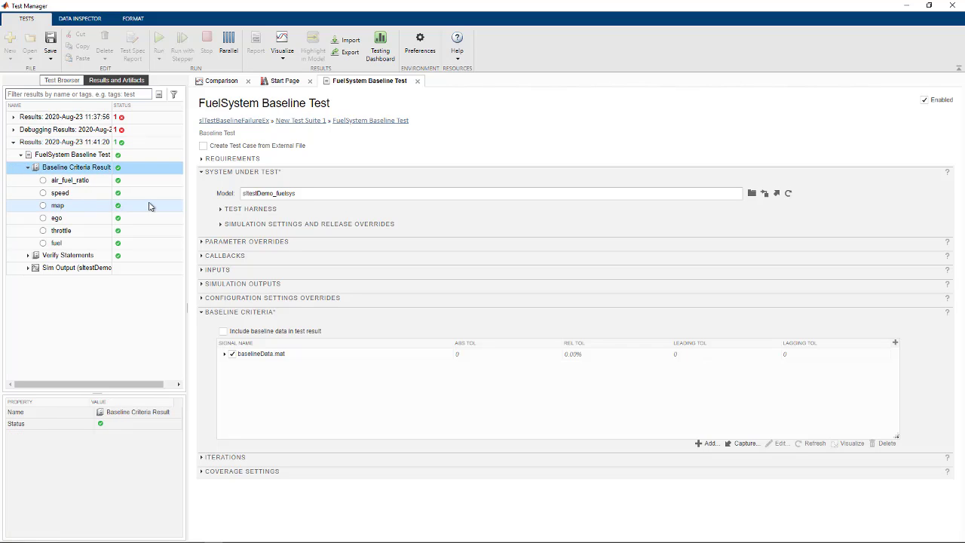